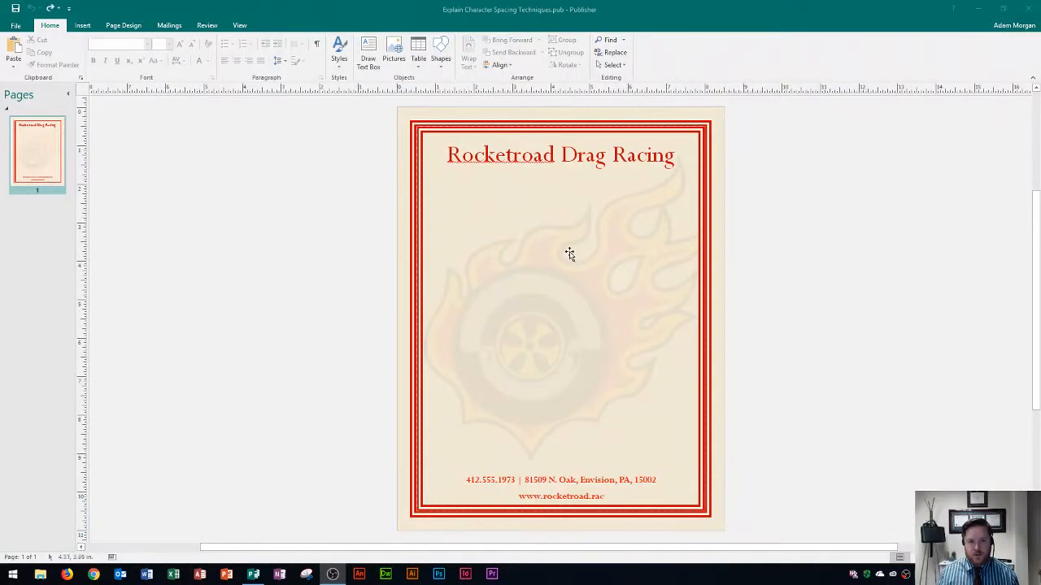
- Select the letters "tr" in the Rocketroad heading and open the Measurement pane, placing it clear of the selected letters
click(567, 251)
click(803, 236)
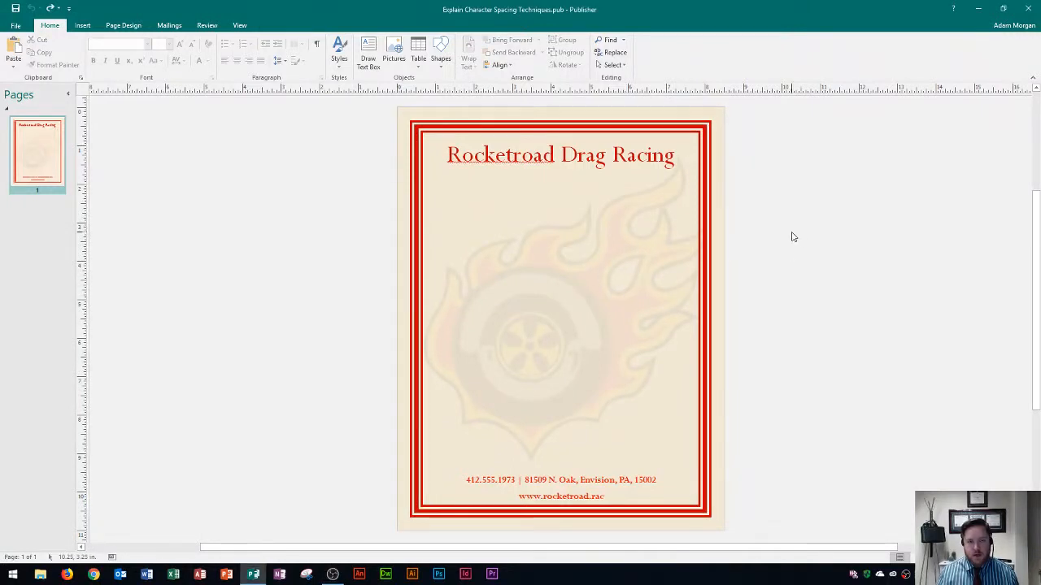
ctrl+scroll(789, 235, up, 3)
scroll(816, 270, up, 3)
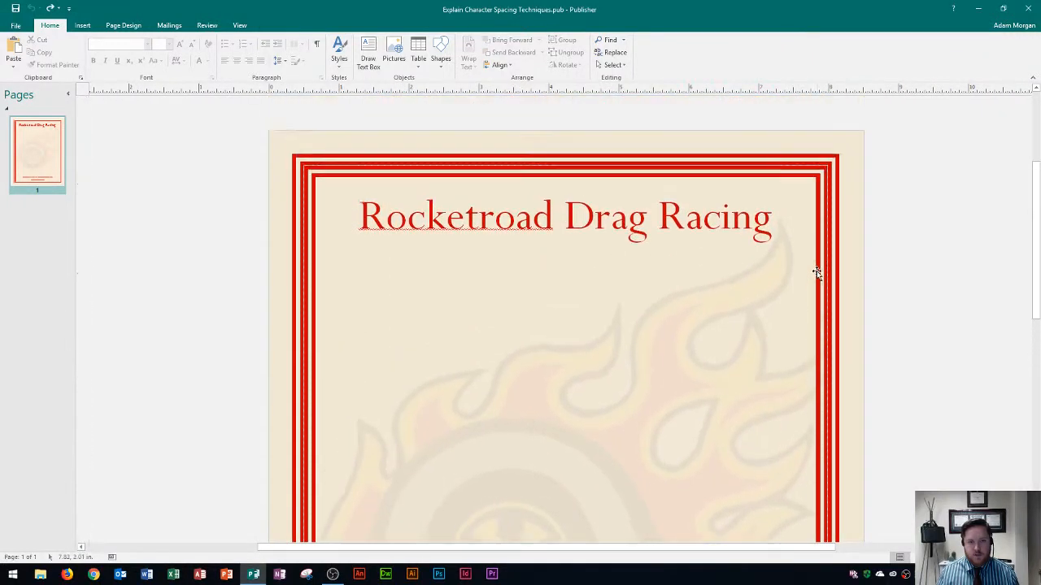
ctrl+scroll(841, 276, up, 2)
scroll(883, 291, up, 1)
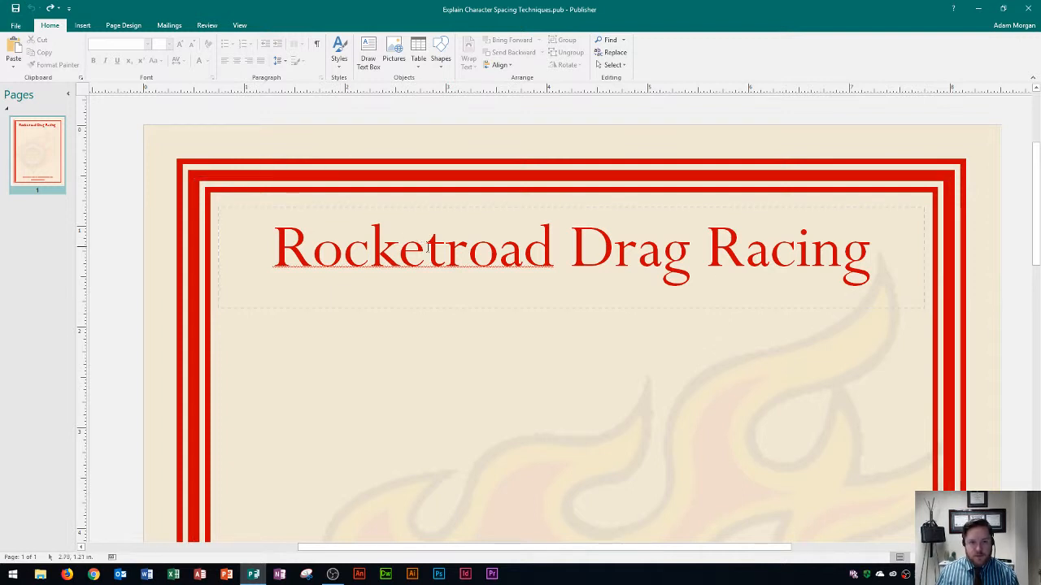
drag(425, 248, 454, 254)
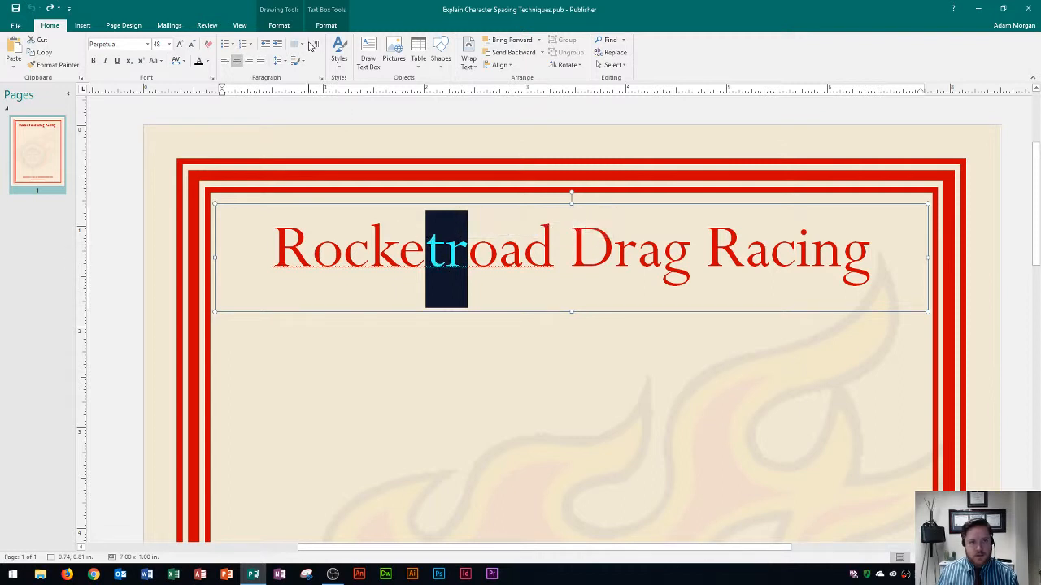
click(325, 25)
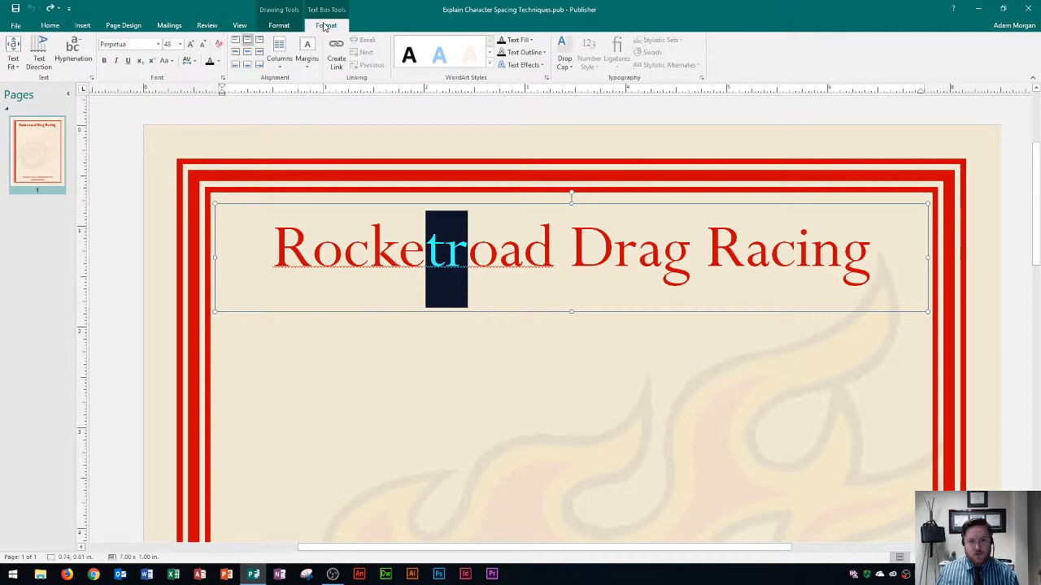
click(285, 25)
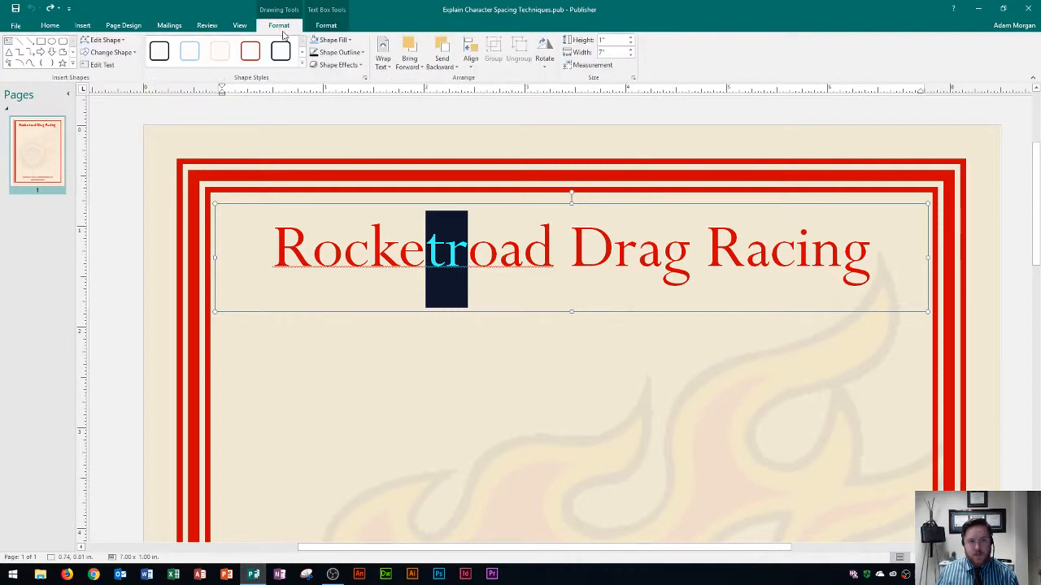
click(605, 70)
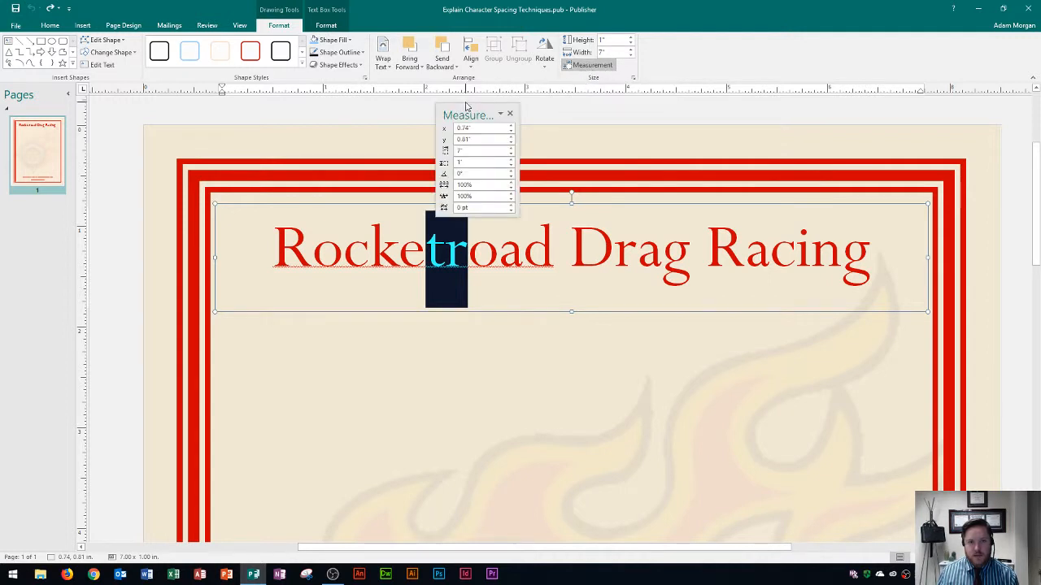
drag(473, 109, 231, 112)
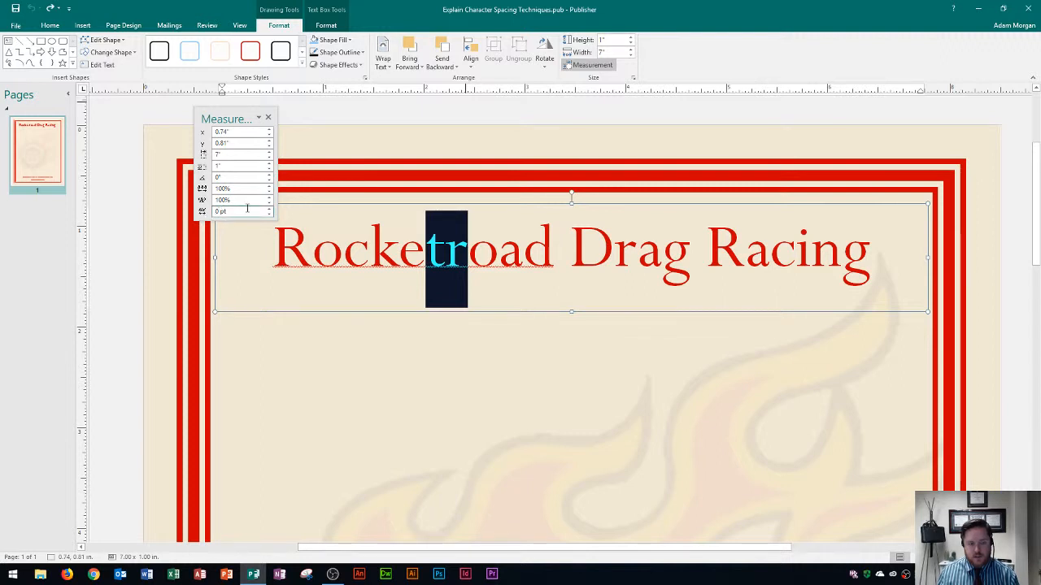
- Try kerning values of 5 pt, 2 pt and 0 pt on the selected letters "tr" in the heading
click(247, 208)
key(BackSpace)
text(5)
key(Return)
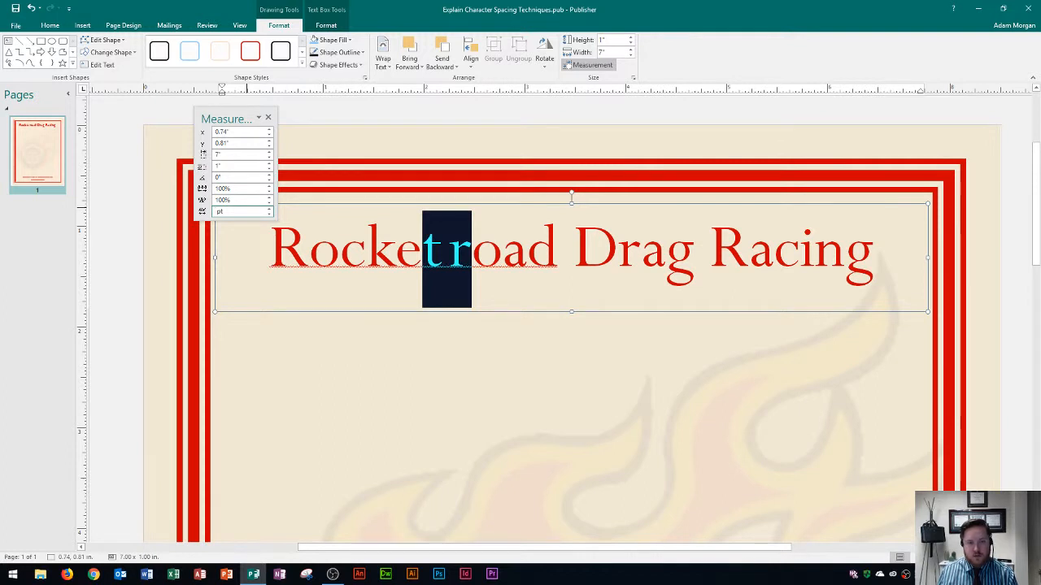
text(2)
key(Return)
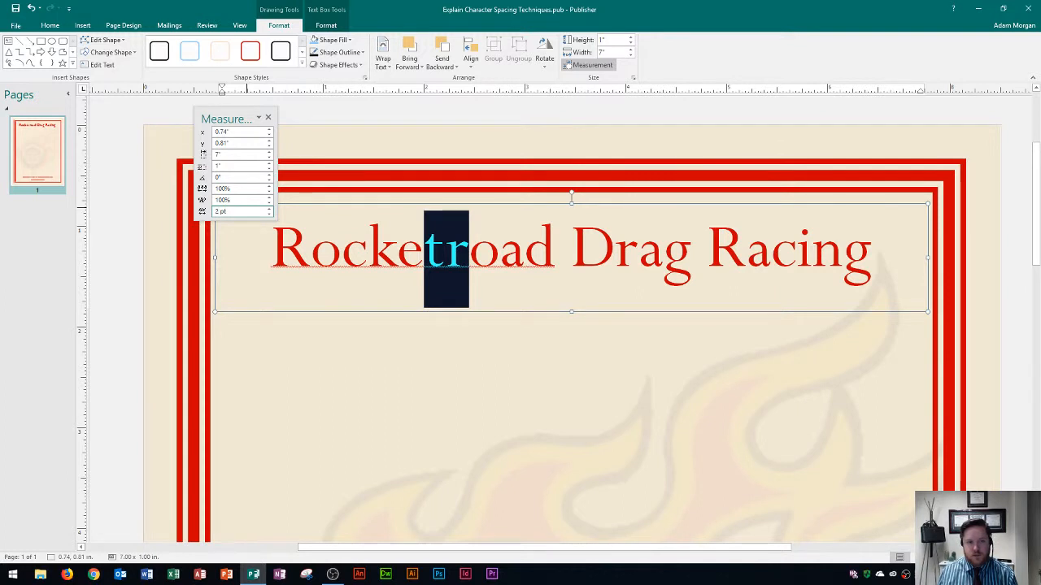
key(BackSpace)
text(0)
key(Return)
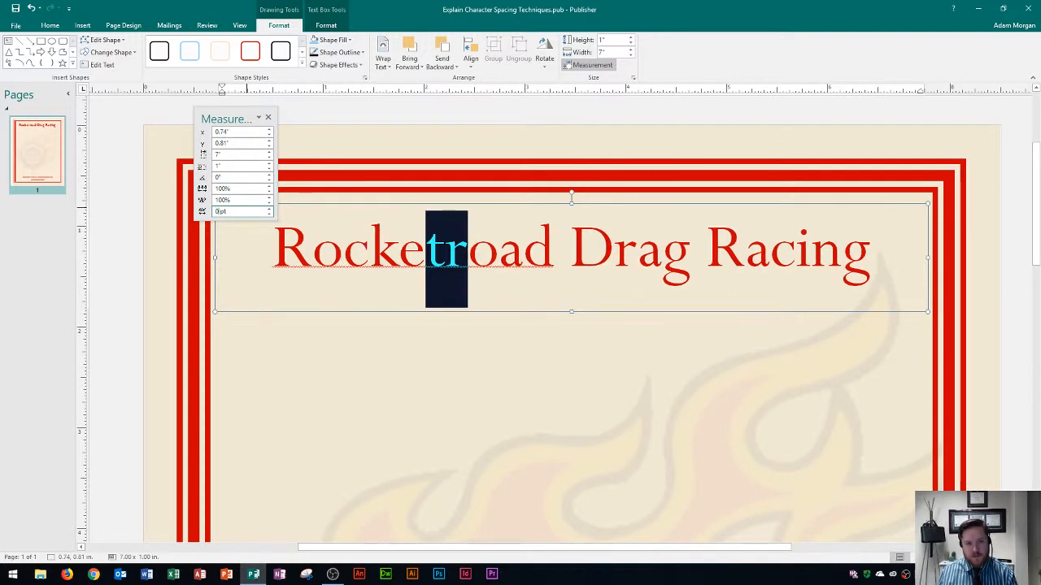
- Set the kerning of the letters "tr" in the heading to 2 pt
key(BackSpace)
text(2)
key(Return)
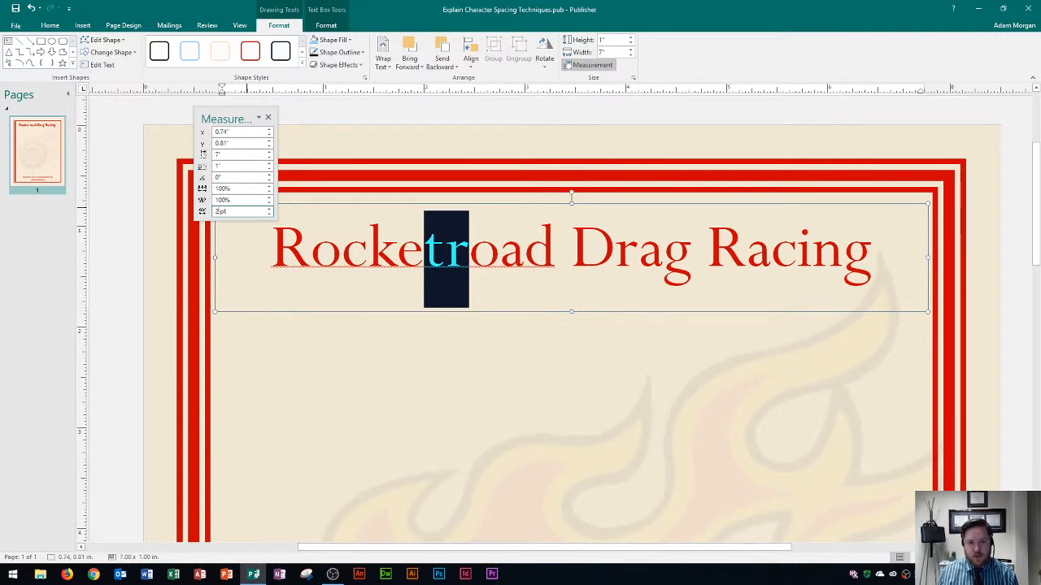
- Select the letters "Ro" at the start of the Rocketroad heading and set their kerning to -2 pt
drag(342, 249, 286, 256)
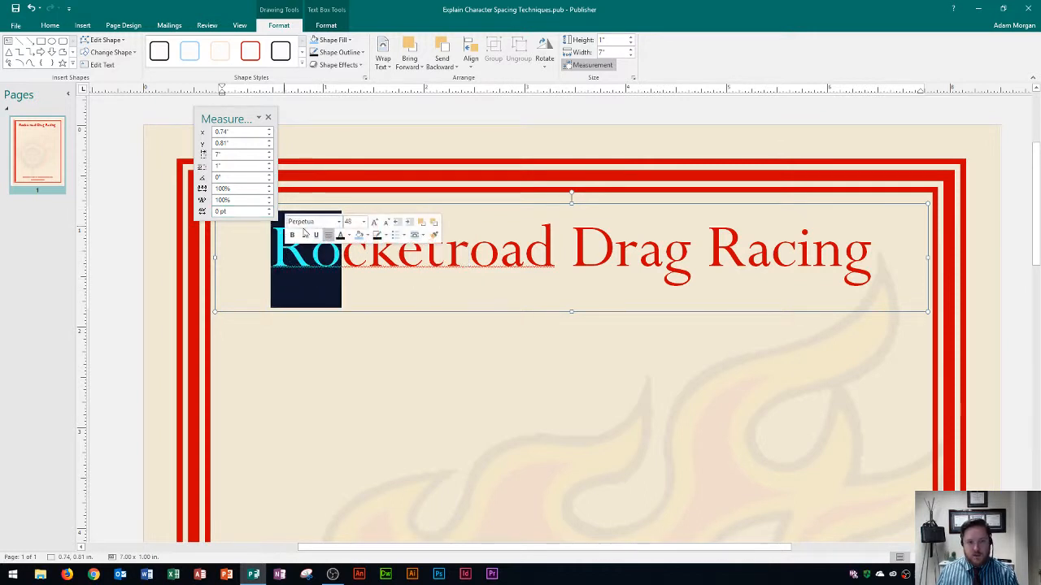
click(218, 212)
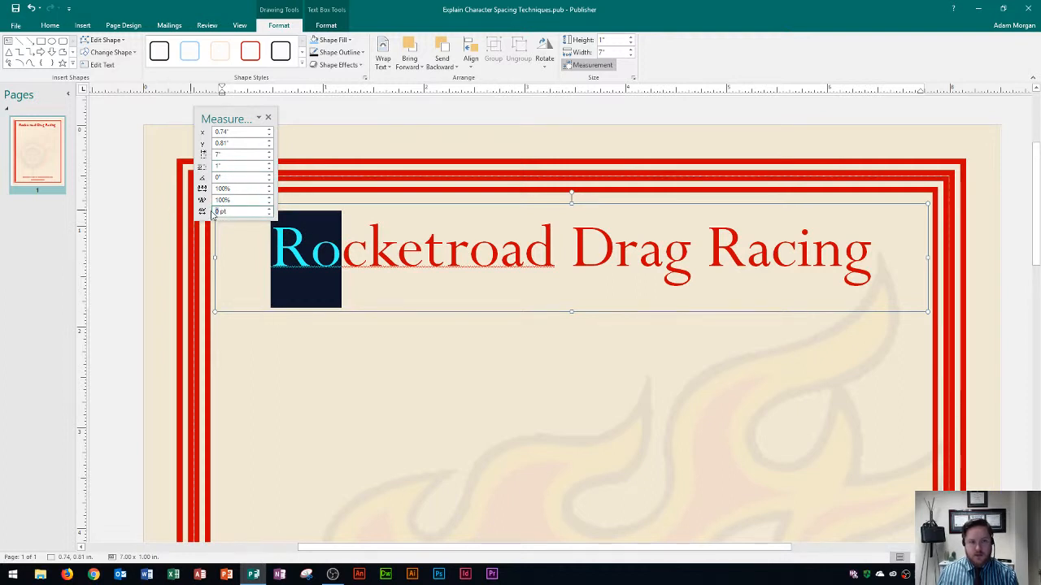
text(-2)
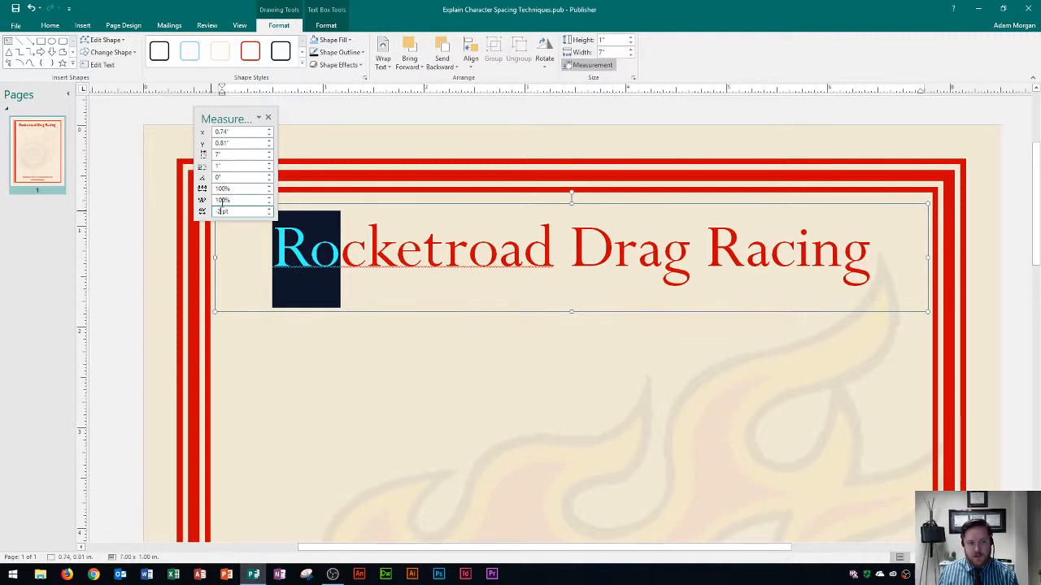
- Try a tighter kerning of -5 pt on the letters "Ro" in the heading
key(BackSpace)
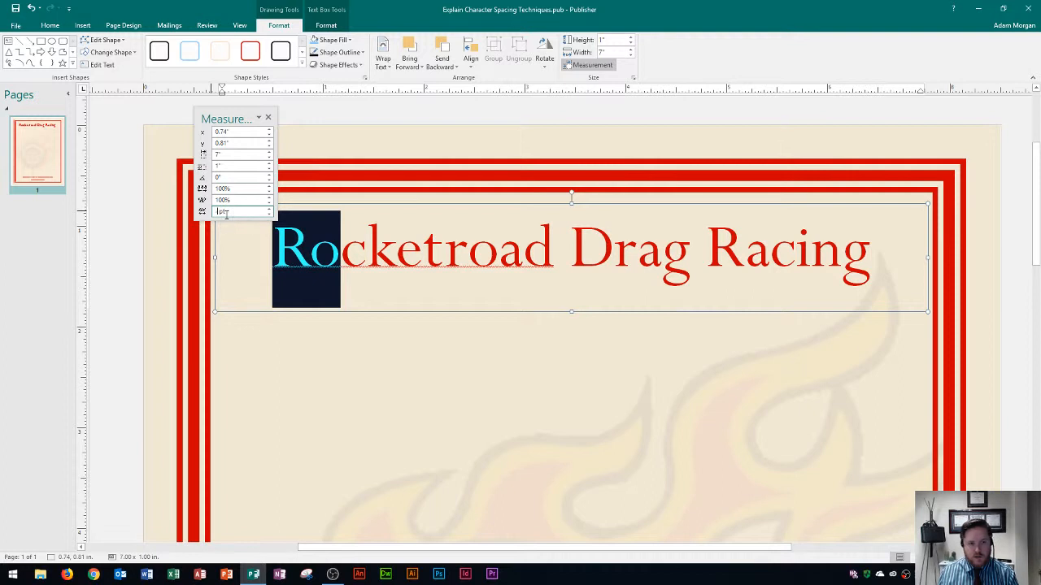
text(5)
key(Return)
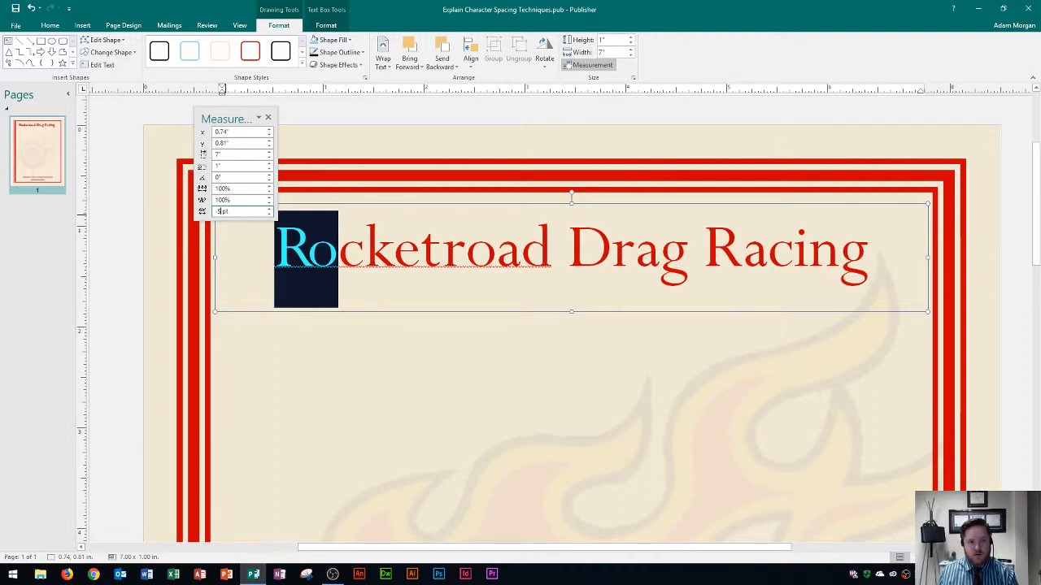
- Return the kerning of the letters "Ro" to -2 pt, close the Measurement pane and deselect the heading
key(BackSpace)
text(-2)
key(Return)
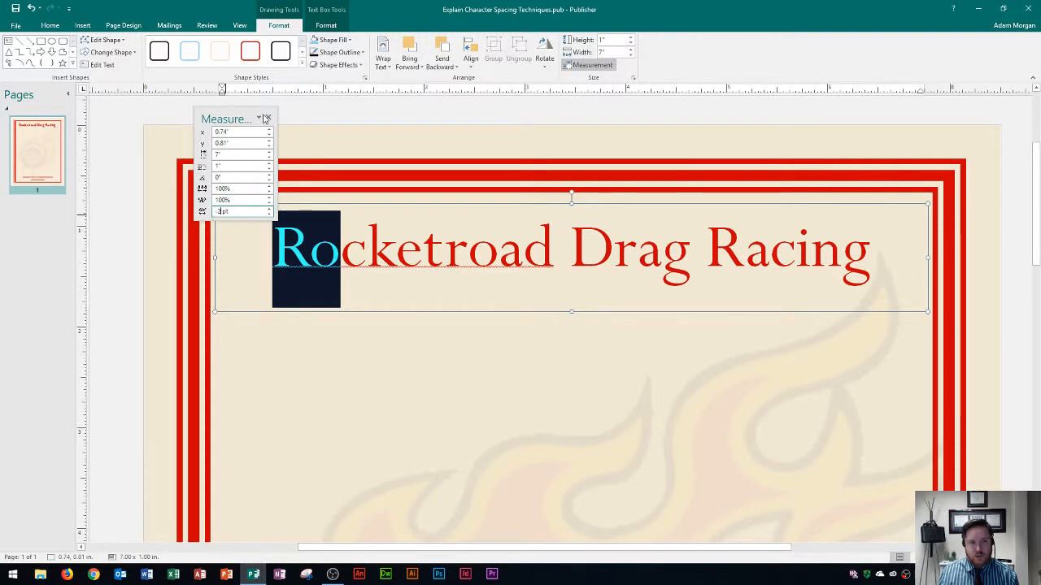
click(268, 119)
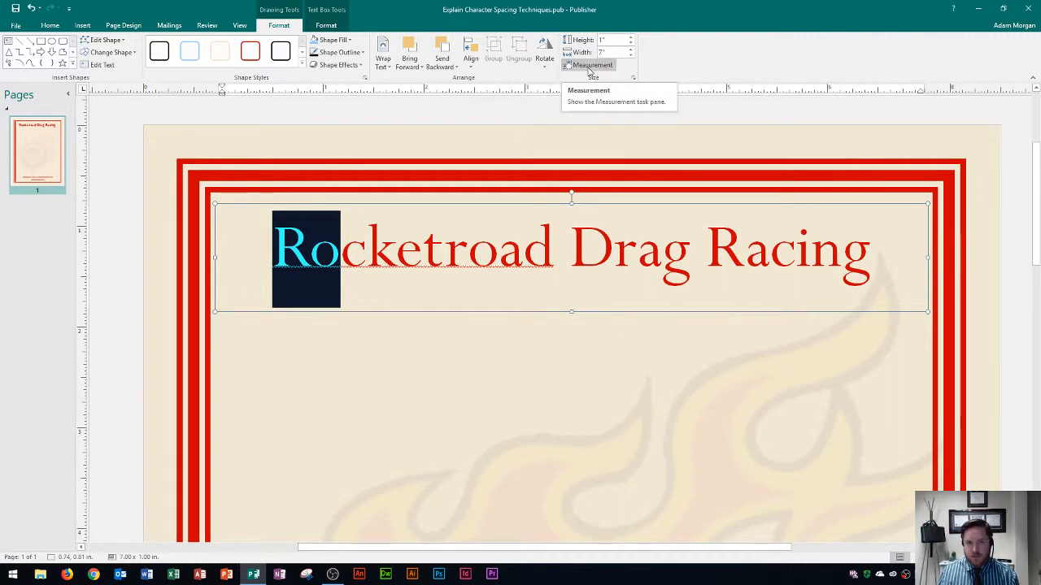
click(138, 325)
- Select all the contact text at the foot of the page, try Very Tight character spacing and change it to Loose
scroll(174, 320, down, 10)
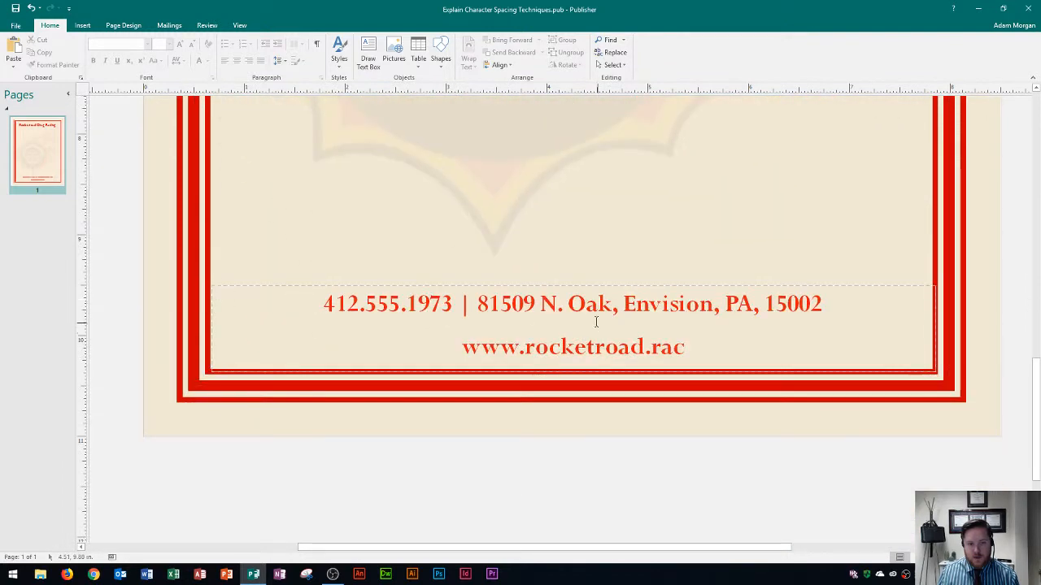
click(567, 302)
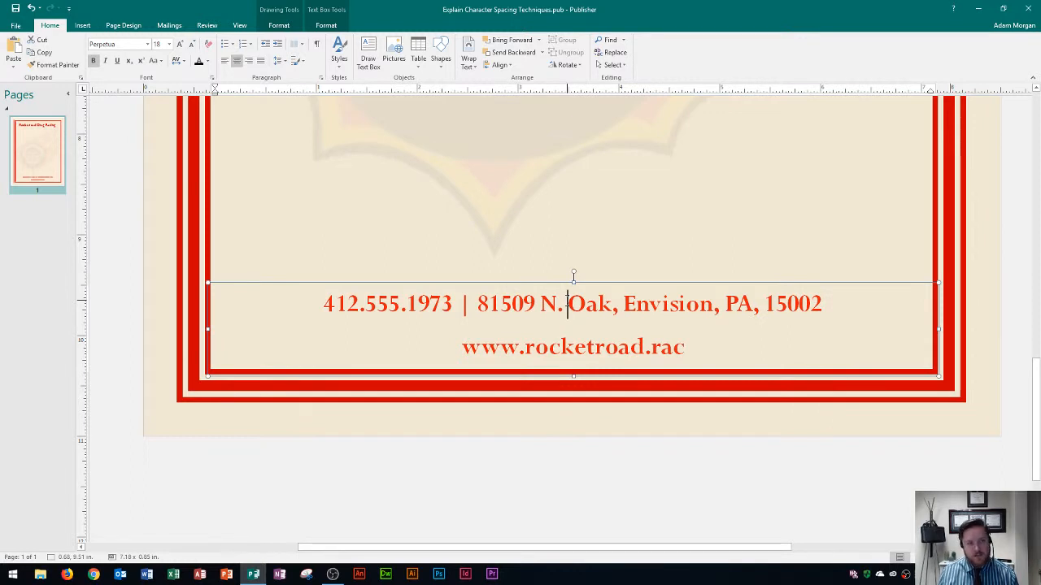
key(ctrl+a)
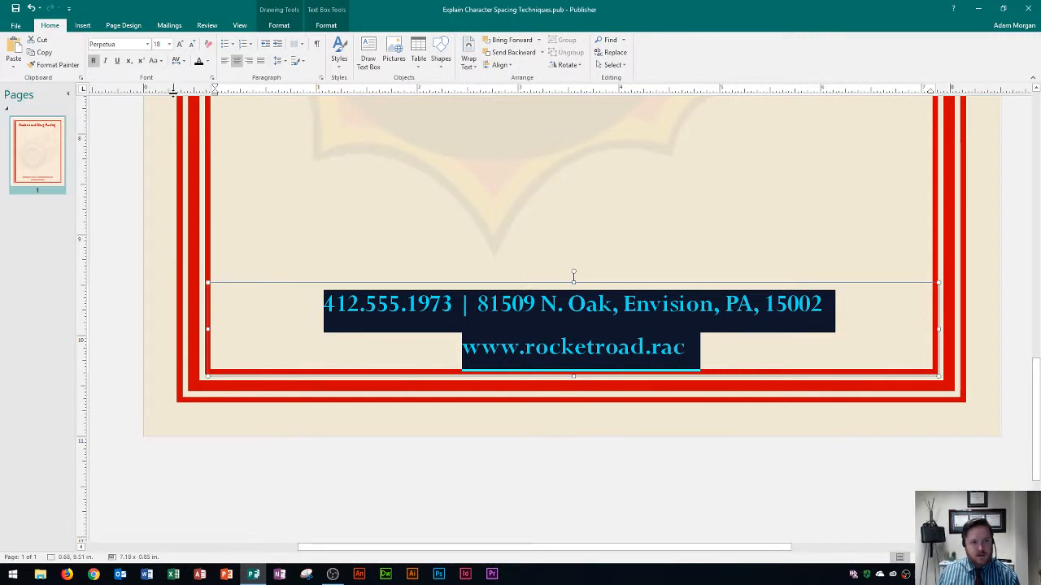
click(184, 62)
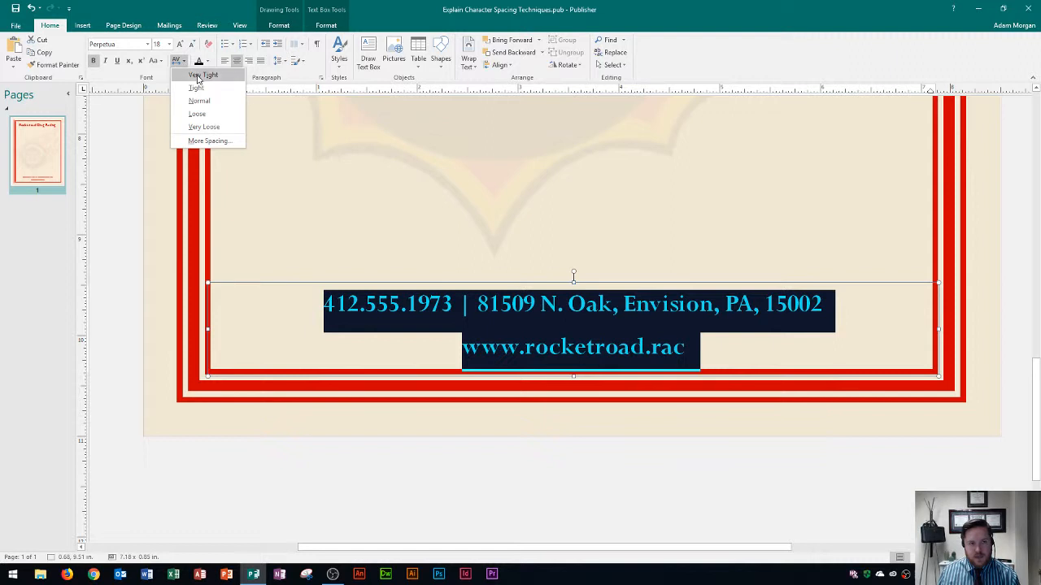
click(197, 76)
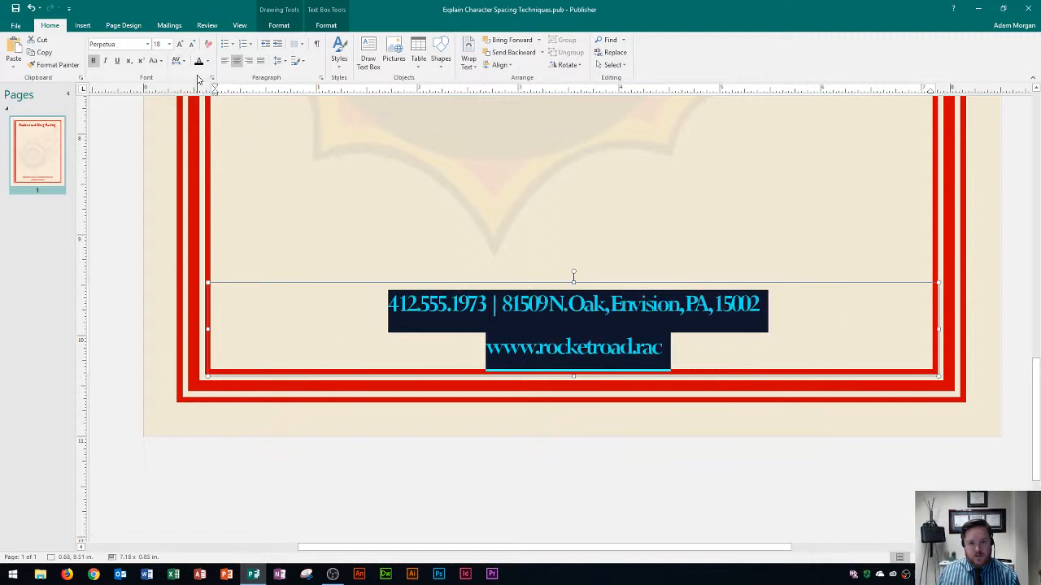
click(183, 63)
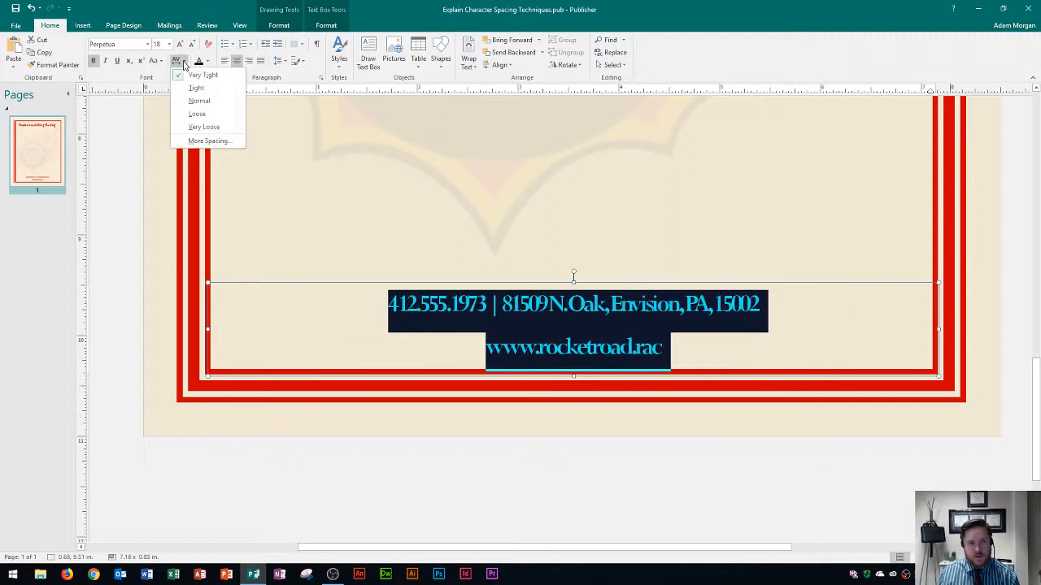
click(193, 114)
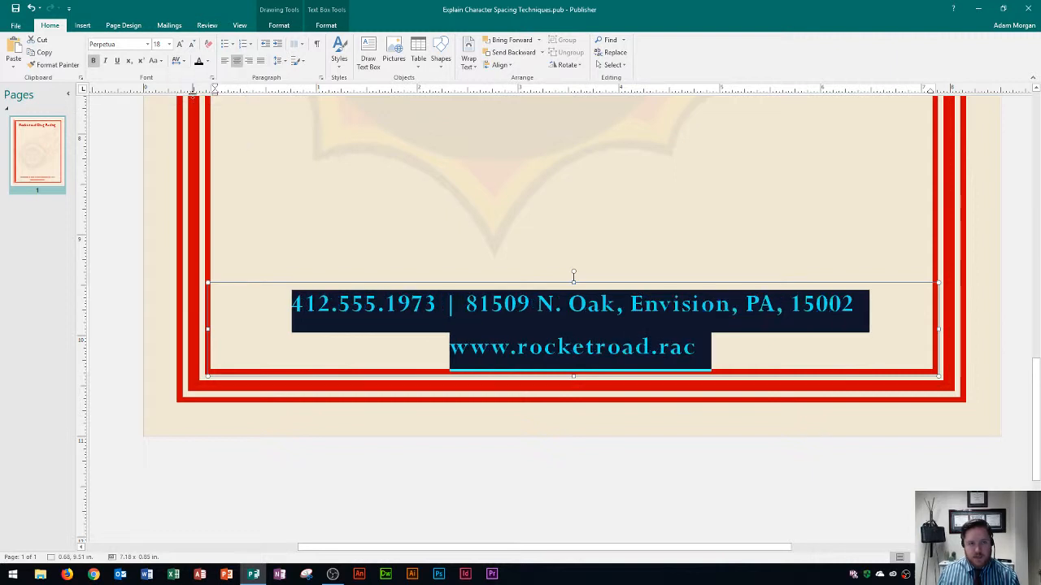
- Try Very Loose character spacing on the footer contact text and return it to Loose
click(184, 62)
click(190, 128)
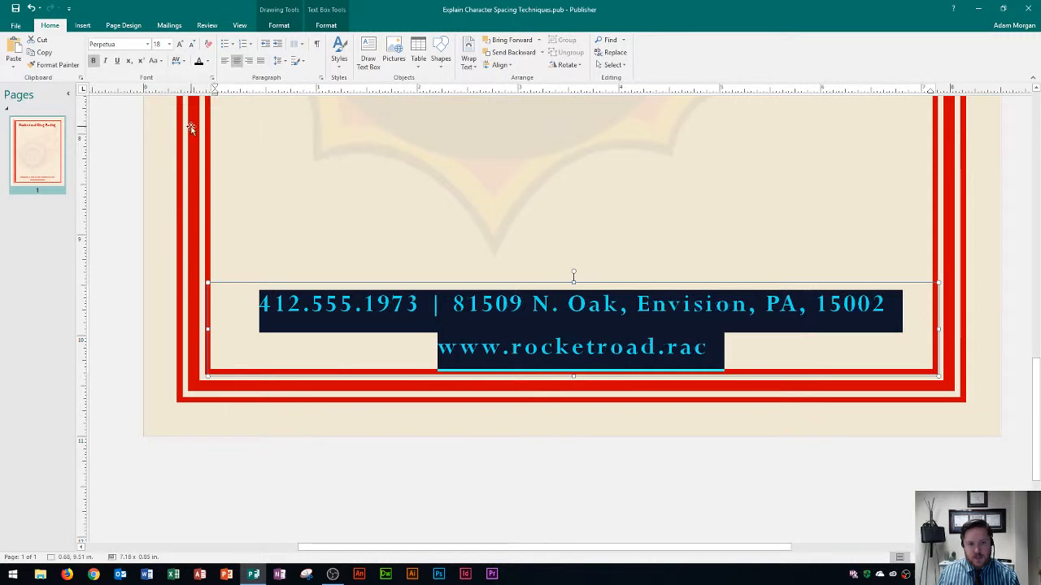
click(183, 62)
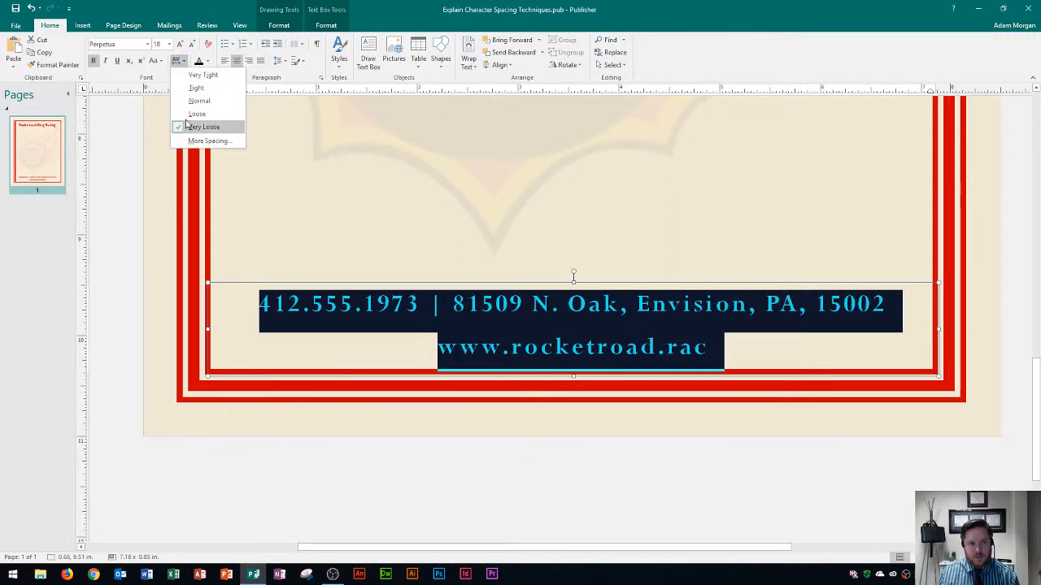
click(194, 114)
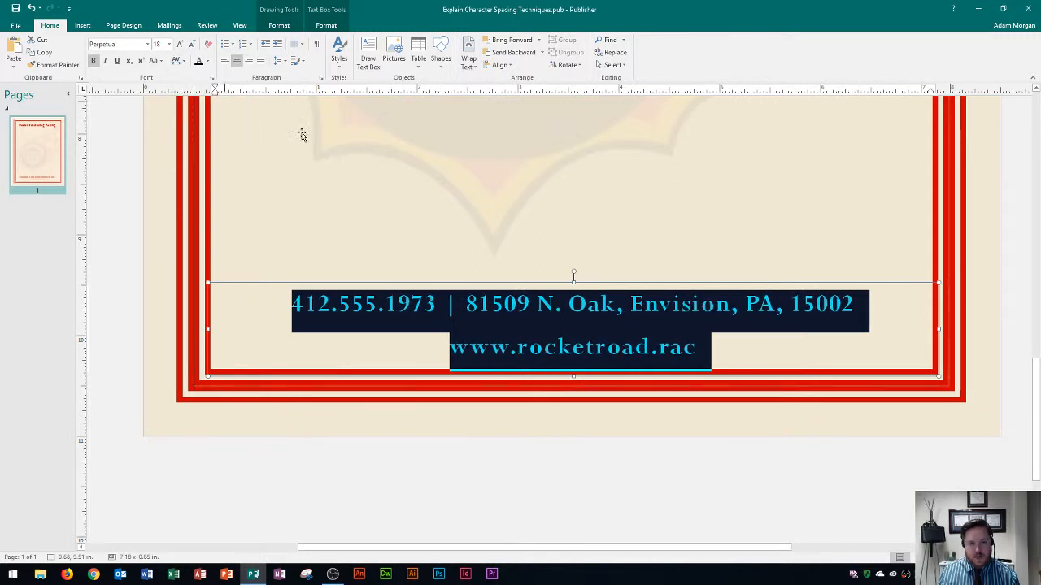